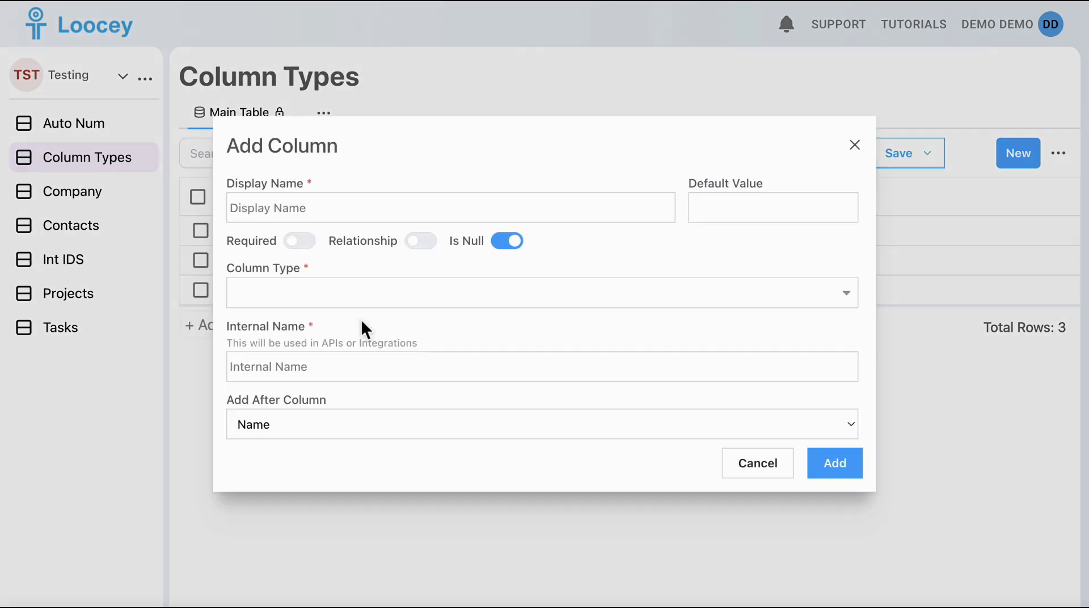
pyautogui.click(372, 306)
pyautogui.write('color')
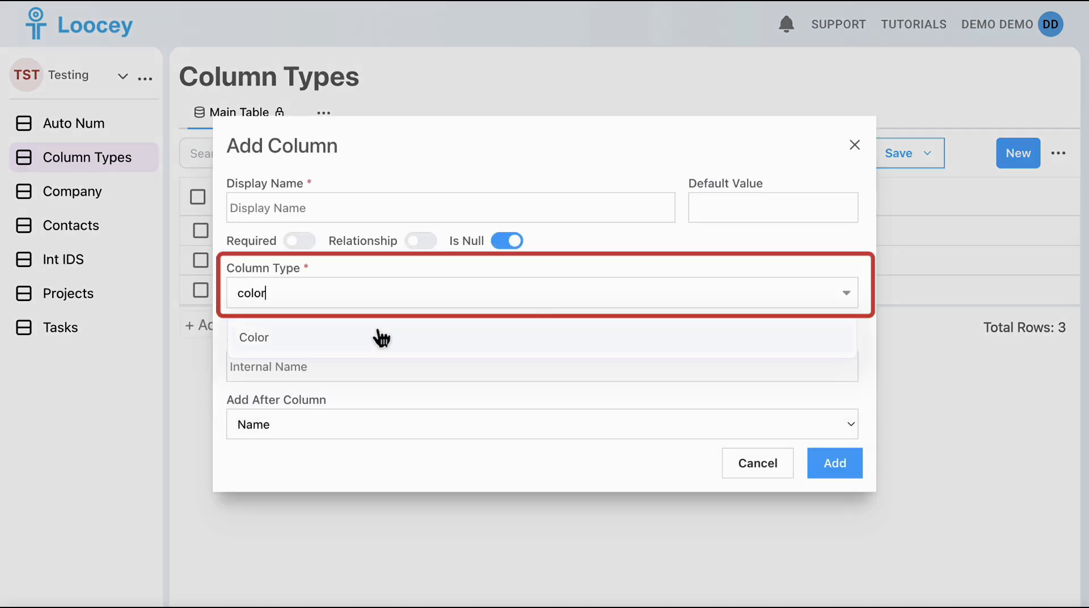
pyautogui.click(376, 335)
pyautogui.click(854, 111)
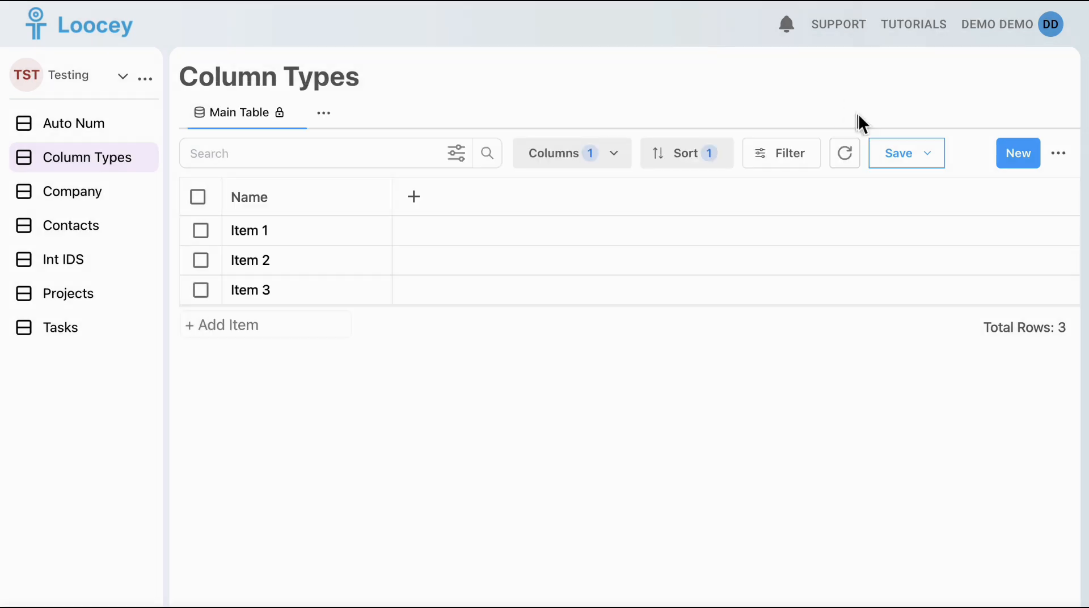
# Add a Color type column named Color 1 at the end of the Column Types table
pyautogui.click(414, 195)
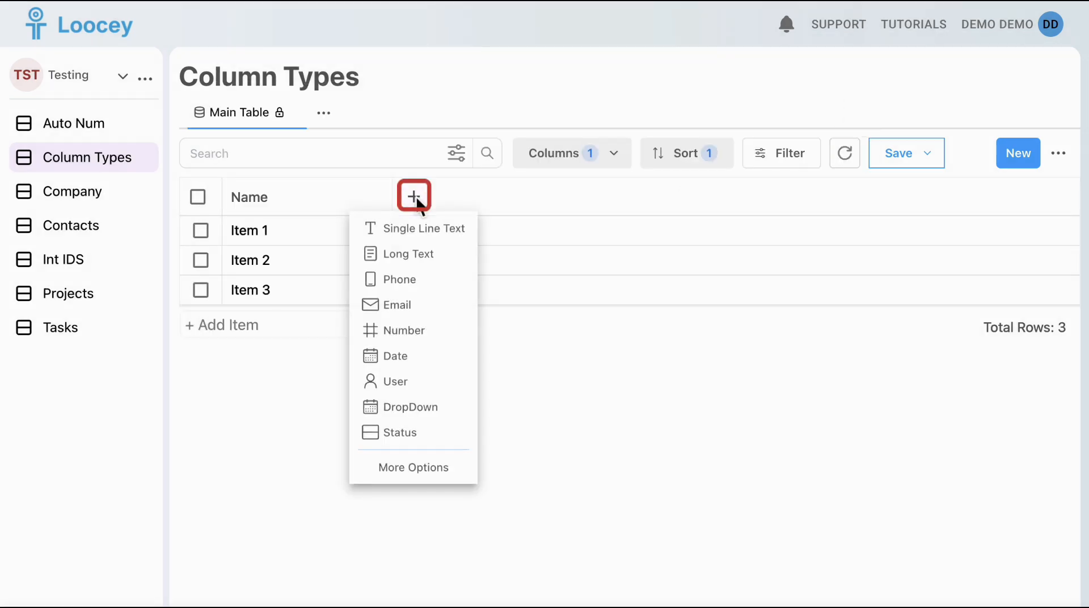
pyautogui.click(456, 478)
pyautogui.click(464, 301)
pyautogui.write('colo')
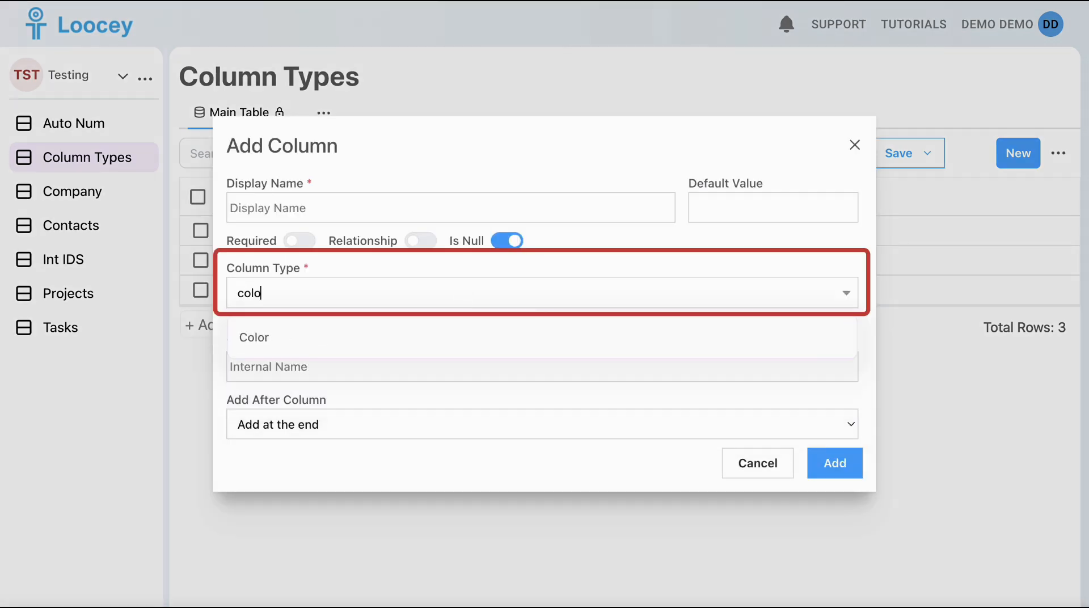
pyautogui.click(459, 339)
pyautogui.write('Col')
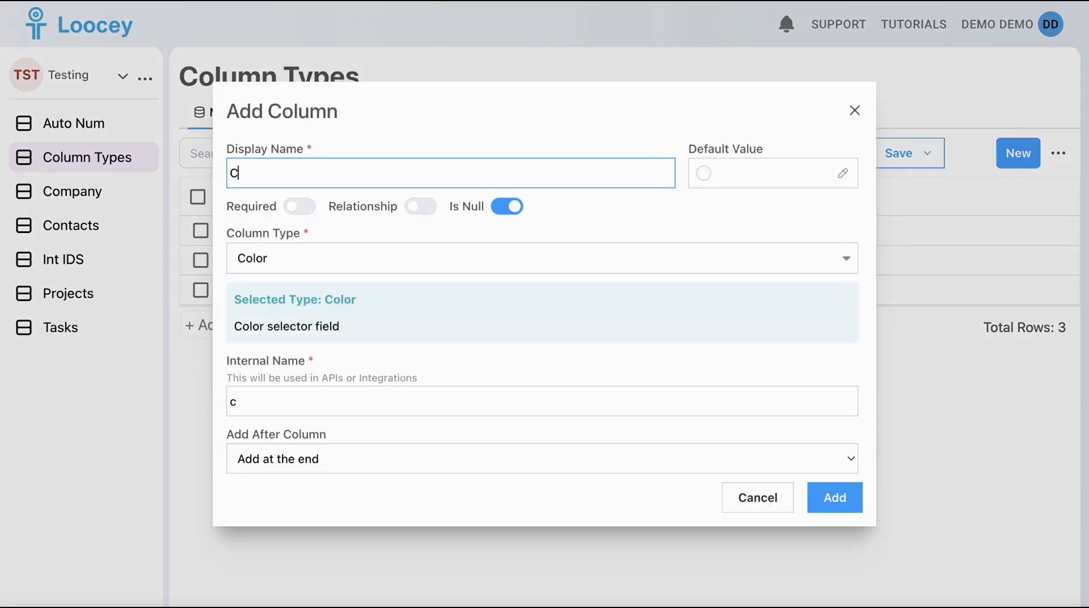
pyautogui.write('or 1')
pyautogui.click(839, 502)
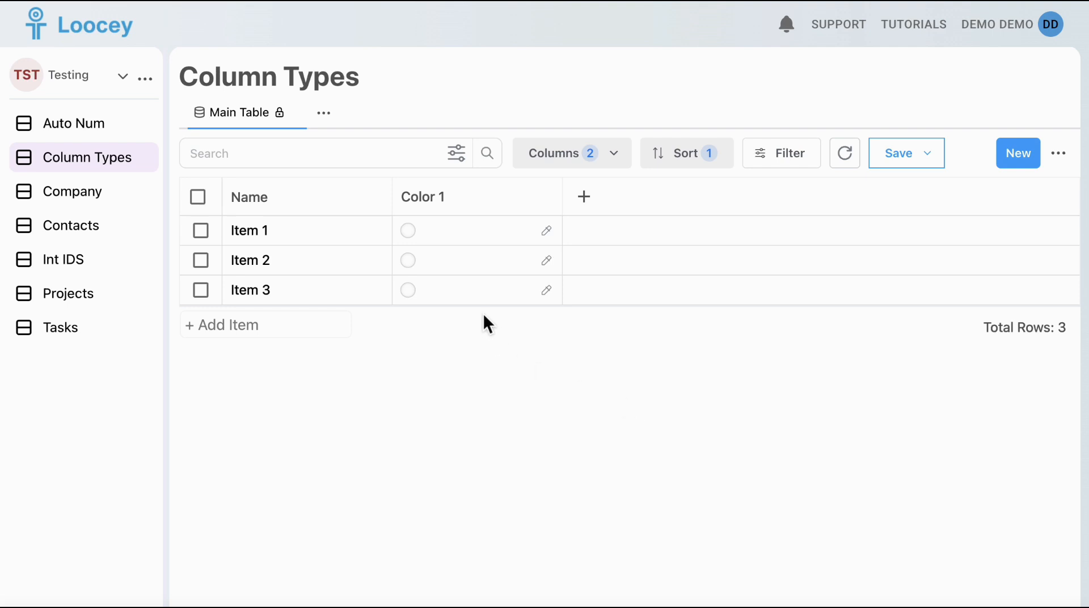
# Set Item 1's Color 1 value to light red #fc5d5d using the colour picker
pyautogui.click(458, 241)
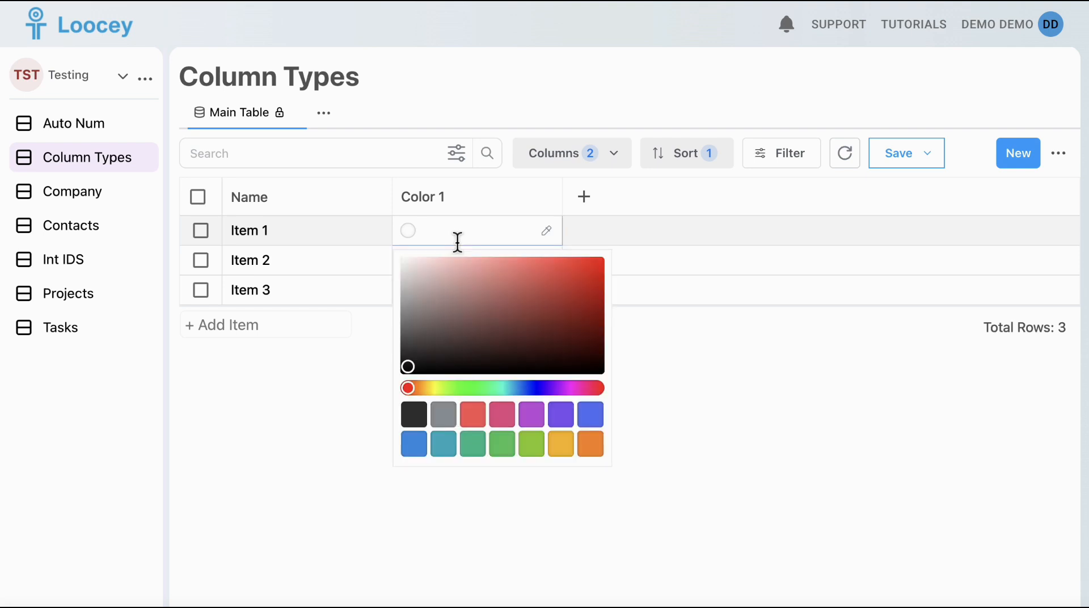
pyautogui.click(552, 305)
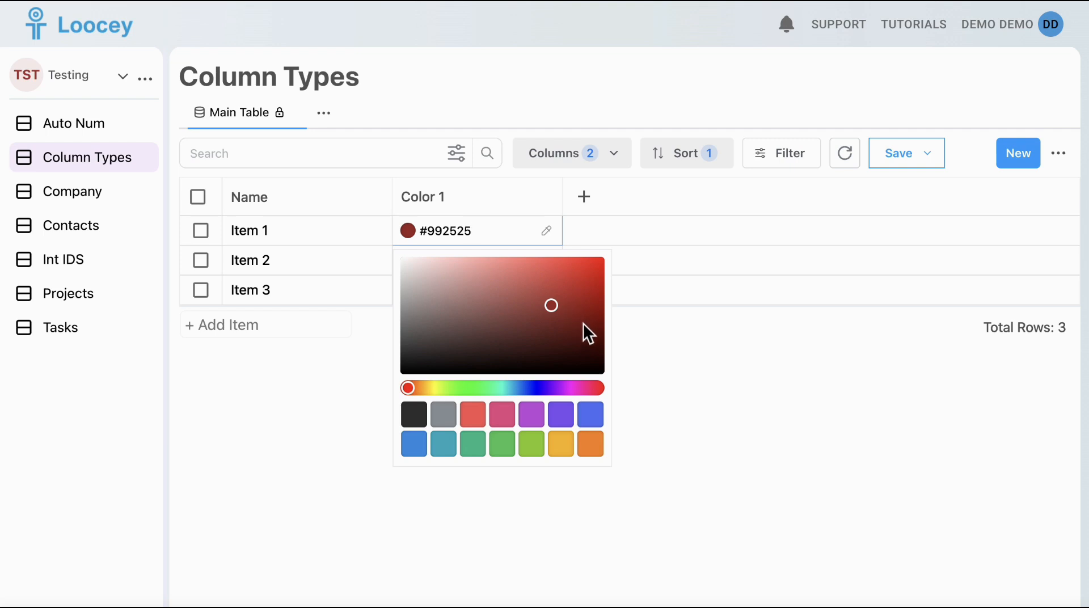
pyautogui.click(527, 266)
pyautogui.click(687, 392)
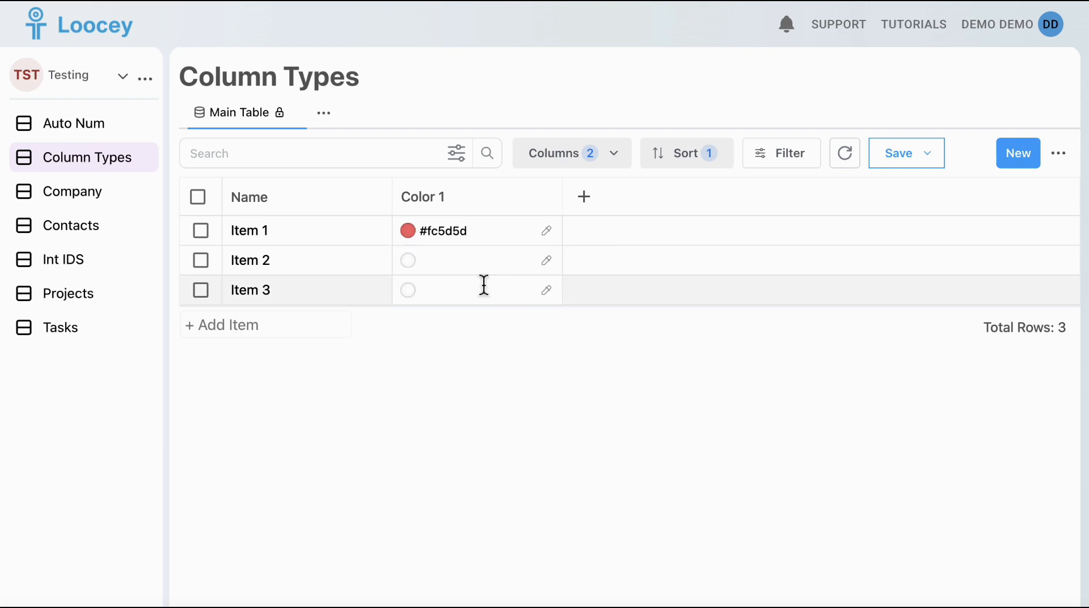
# Set Item 2's Color 1 value to the preset green #40c057
pyautogui.click(435, 261)
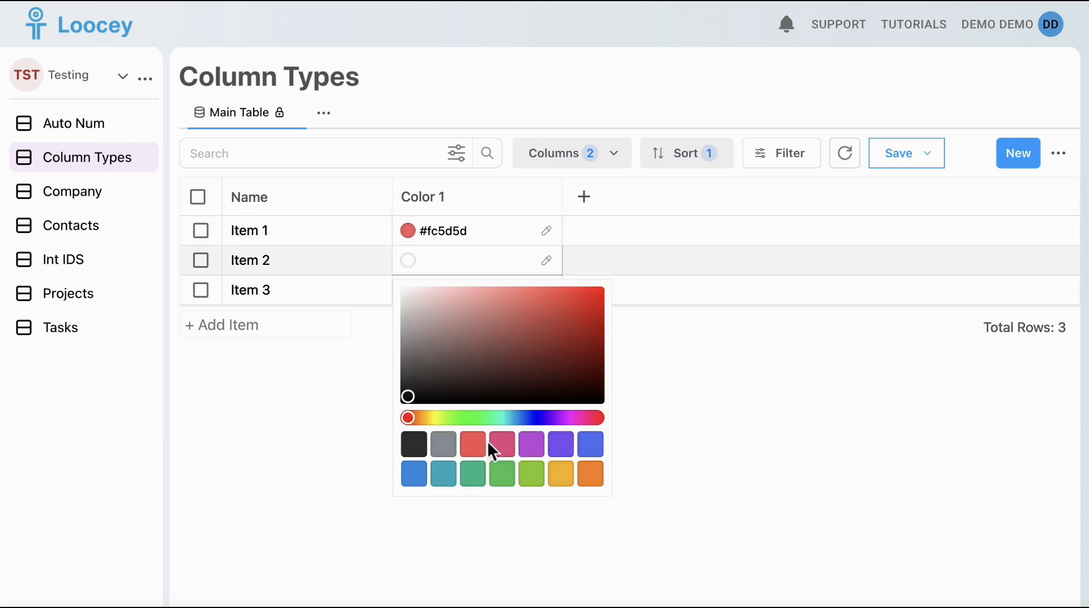
pyautogui.click(513, 484)
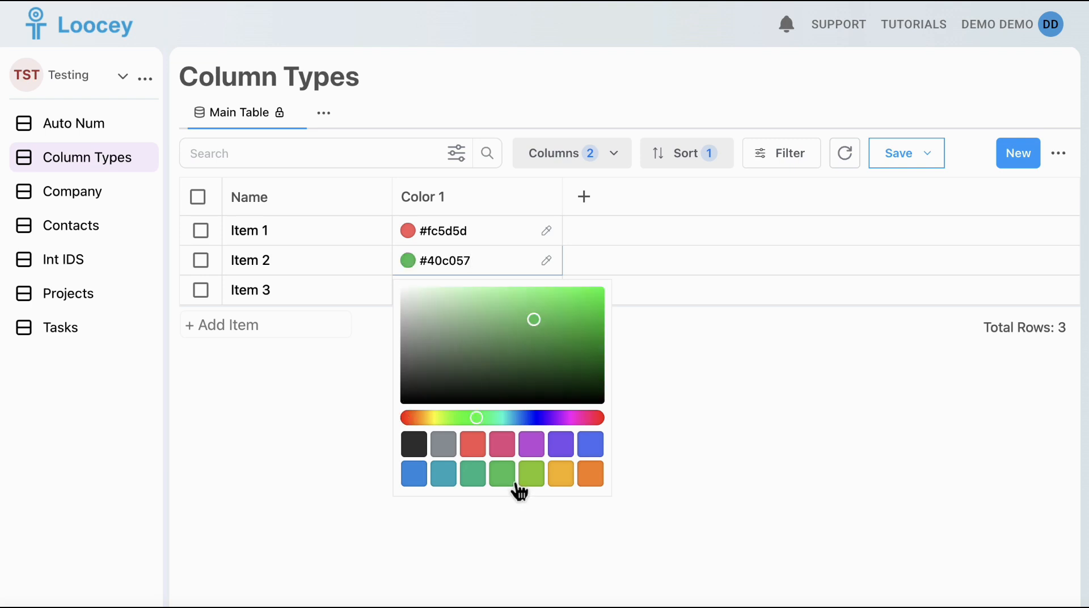
pyautogui.click(701, 428)
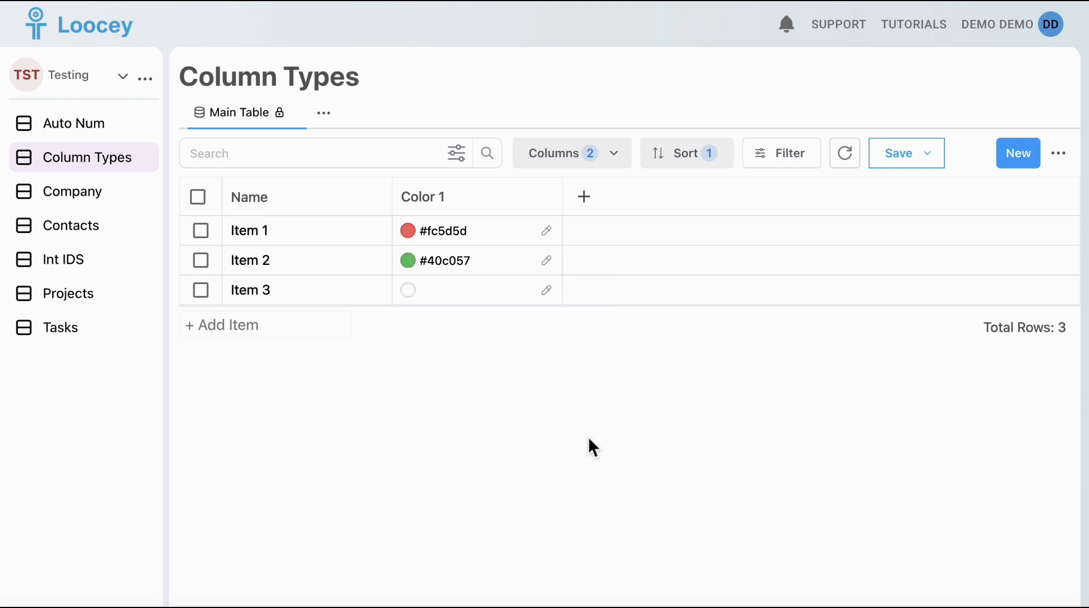
# Shift the hue of Item 2's Color 1 value to #40c073 and set Item 3's Color 1 value to dark red #a82d2c
pyautogui.click(502, 263)
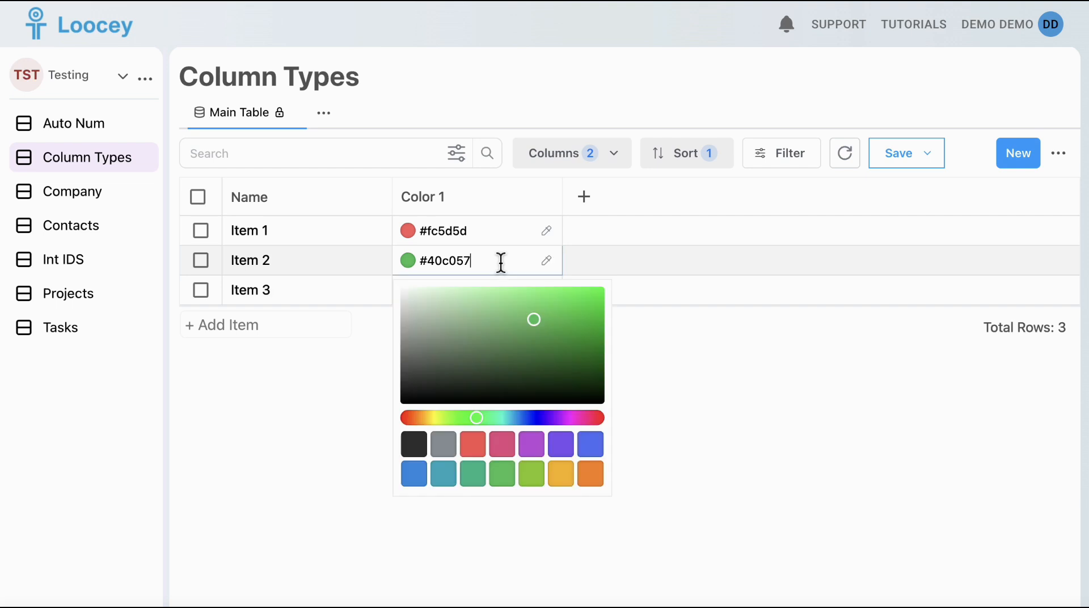
pyautogui.moveTo(480, 421)
pyautogui.mouseDown()
pyautogui.moveTo(570, 423)
pyautogui.moveTo(486, 427)
pyautogui.mouseUp()
pyautogui.click(644, 362)
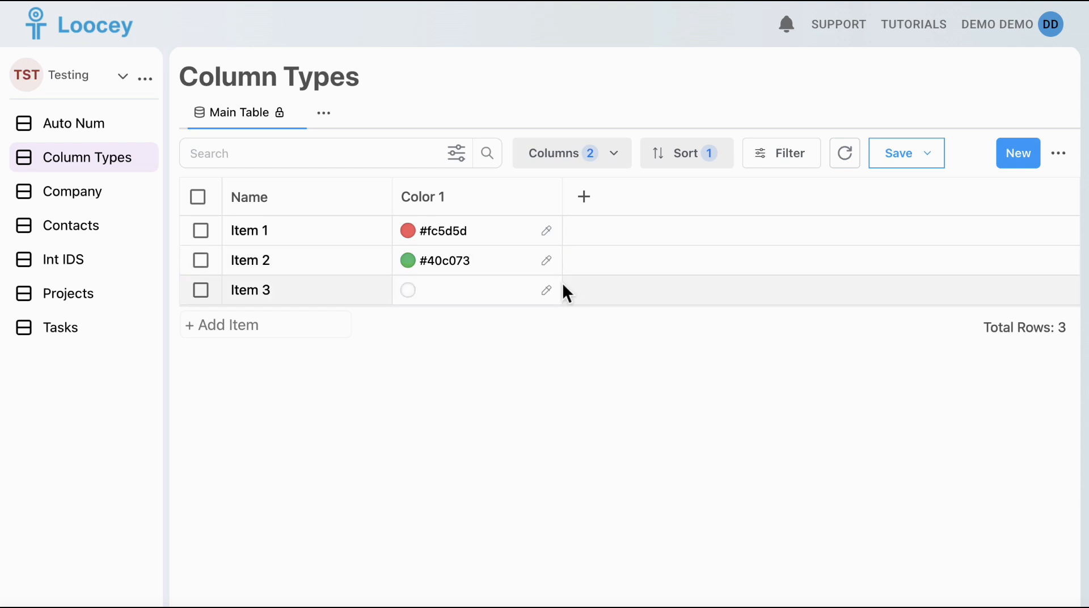
pyautogui.click(547, 291)
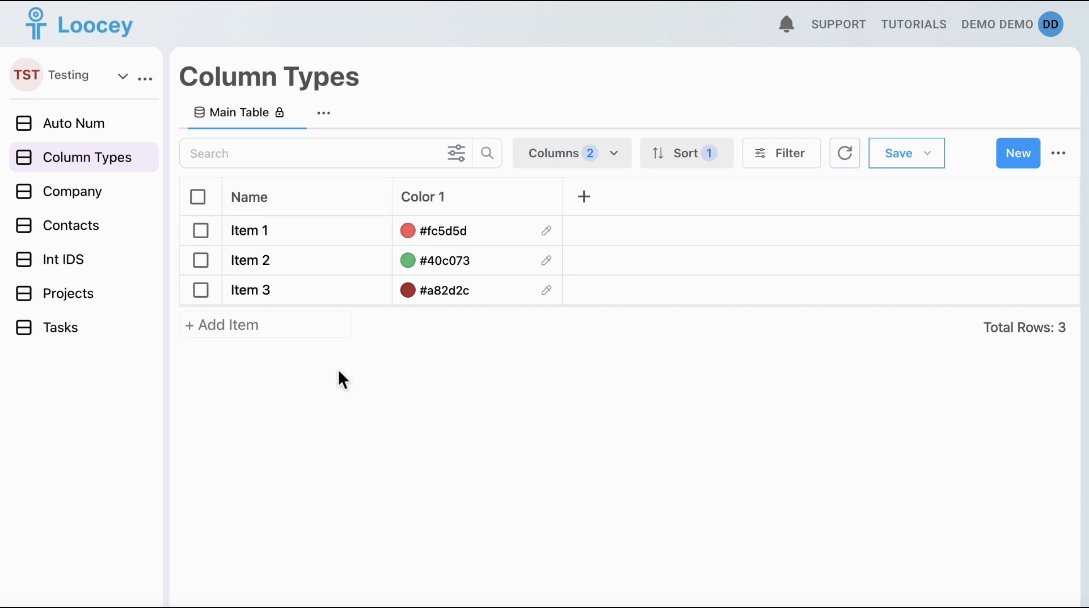
# Open Item 1's record form, set Color 1 to purple #962077, and save the record
pyautogui.click(264, 240)
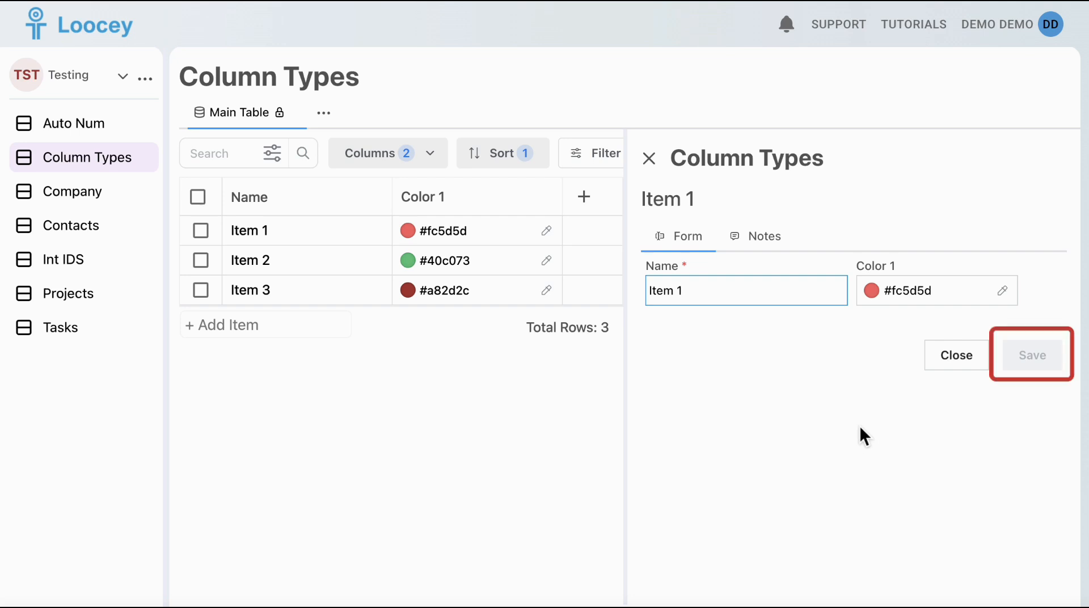
pyautogui.click(904, 297)
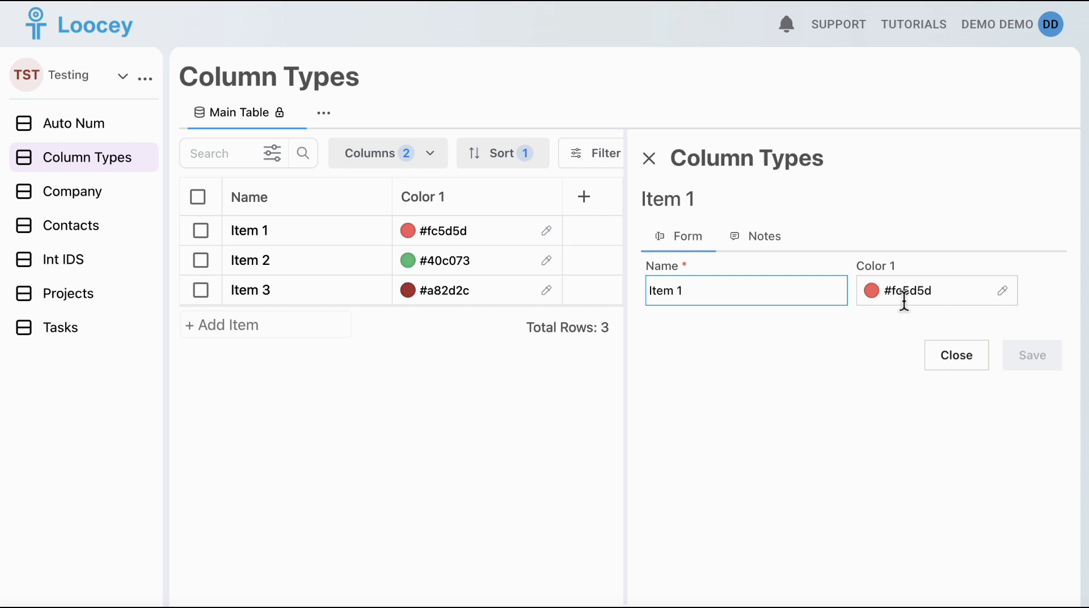
pyautogui.click(1038, 448)
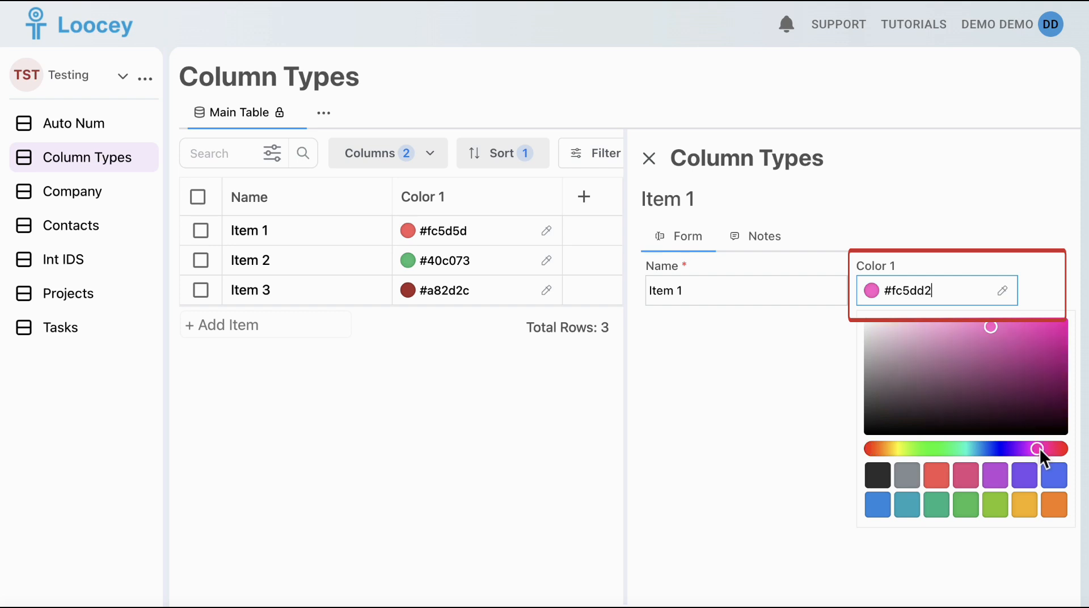
pyautogui.click(1020, 367)
pyautogui.click(1049, 309)
pyautogui.click(1032, 355)
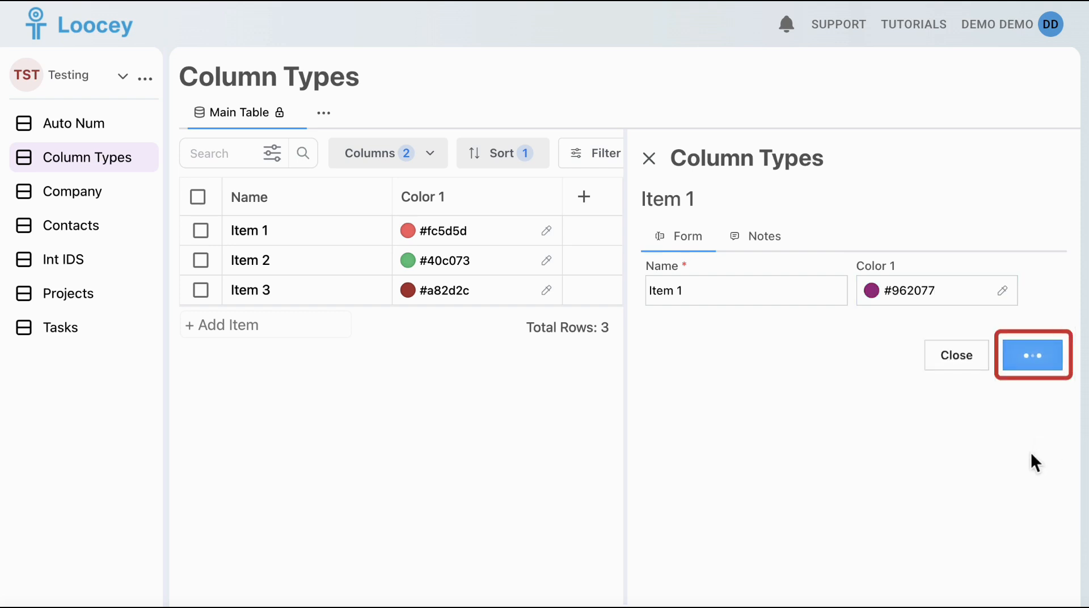
pyautogui.click(649, 159)
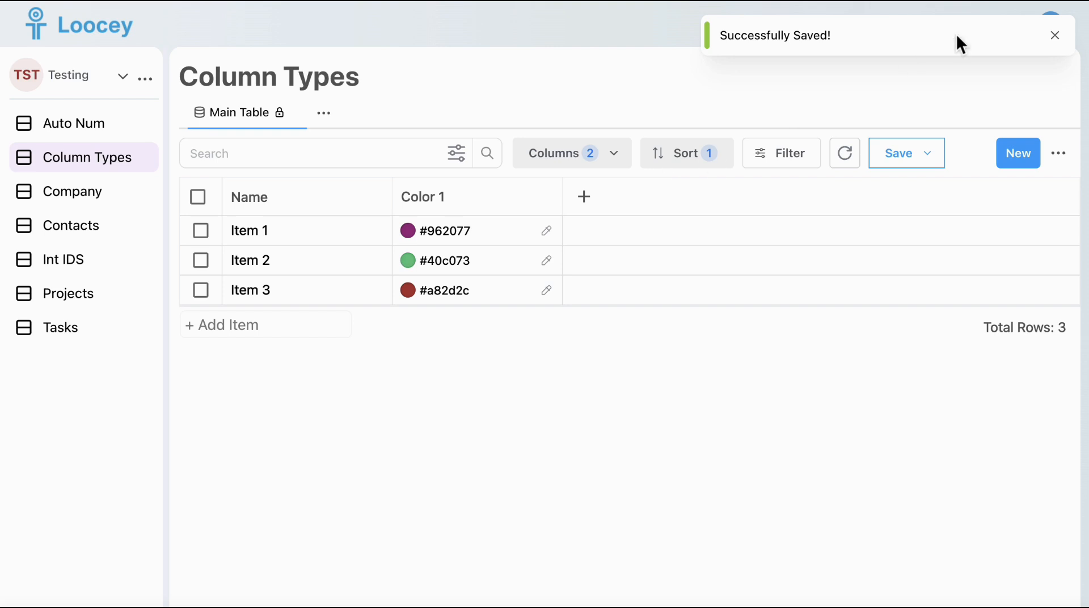
pyautogui.click(1055, 35)
# Add a Color type column named Color With Default at the end of the table, with the default value #db1616
pyautogui.click(584, 196)
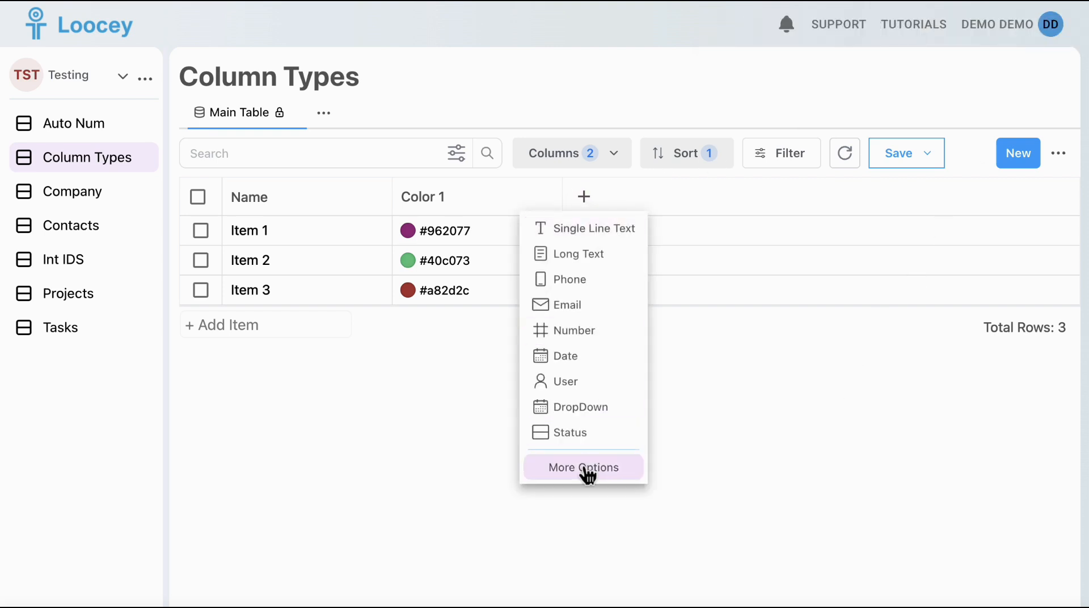
pyautogui.click(585, 471)
pyautogui.click(442, 292)
pyautogui.write('color')
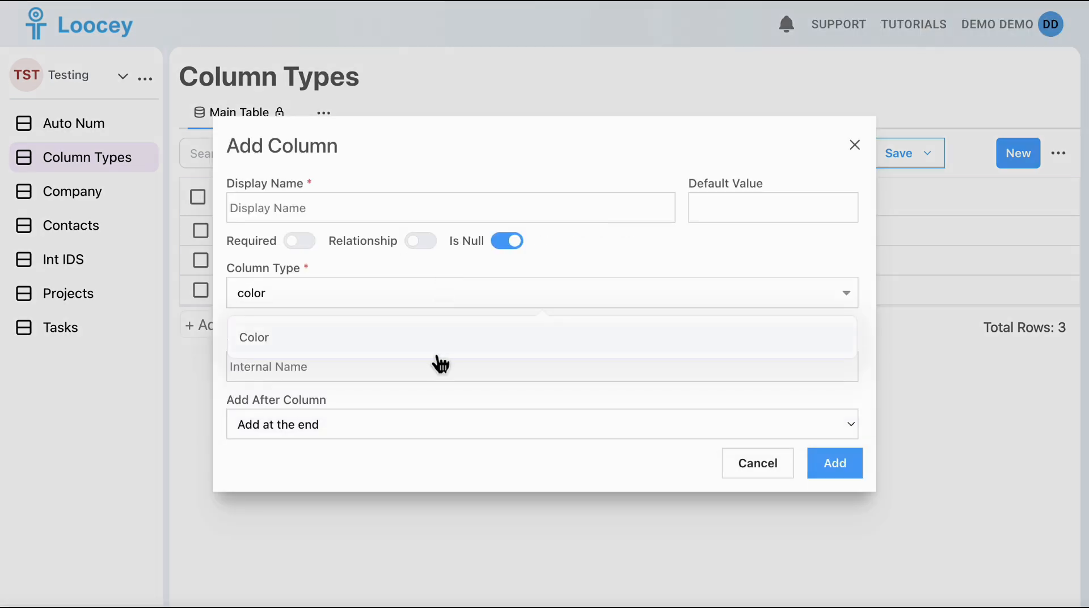
pyautogui.press('Return')
pyautogui.click(402, 188)
pyautogui.write('Color With Default')
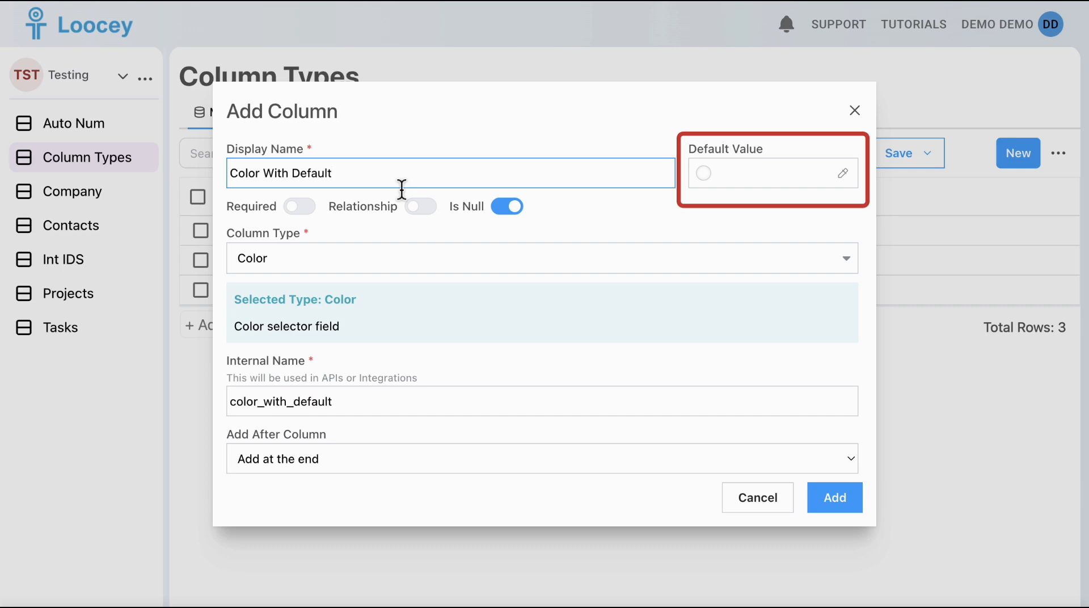
pyautogui.click(744, 184)
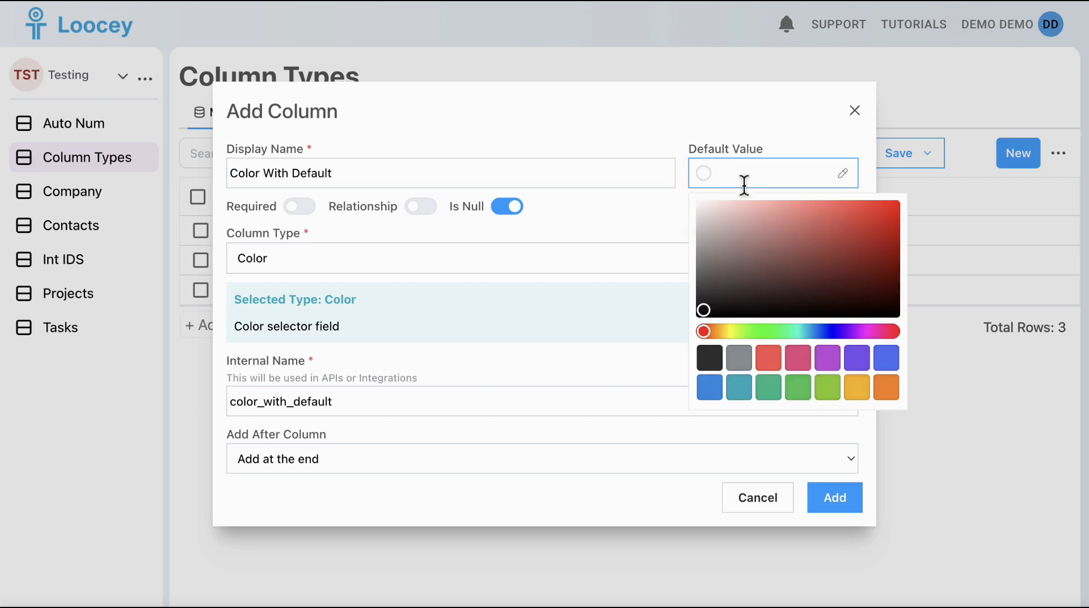
pyautogui.click(875, 226)
pyautogui.click(686, 229)
pyautogui.click(836, 501)
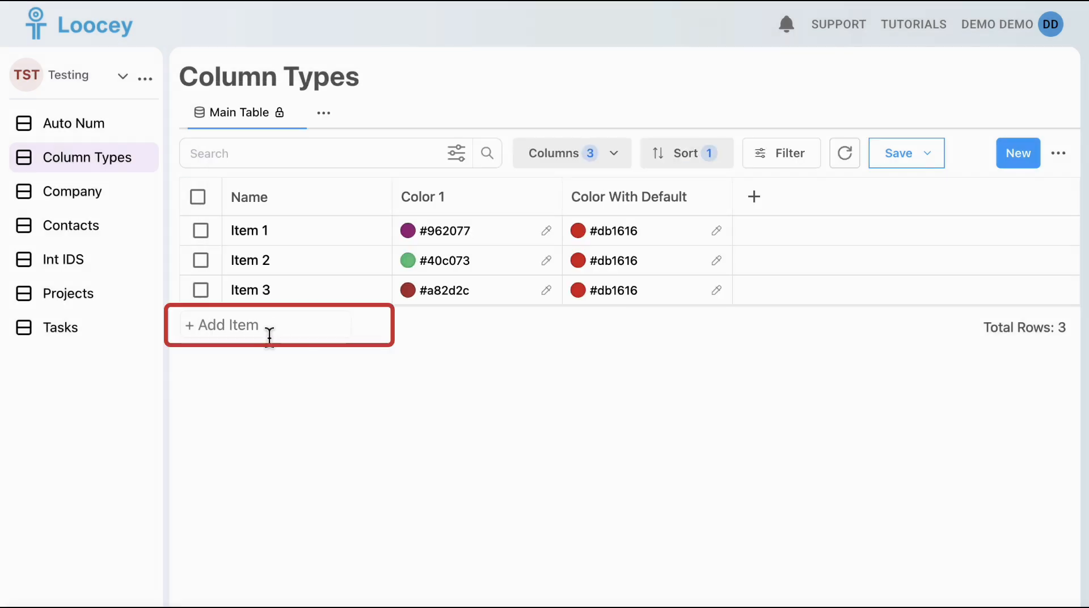
# Add a row named Item 4 and set its Color With Default value to green #40c057
pyautogui.click(268, 330)
pyautogui.write('Item 4')
pyautogui.press('Return')
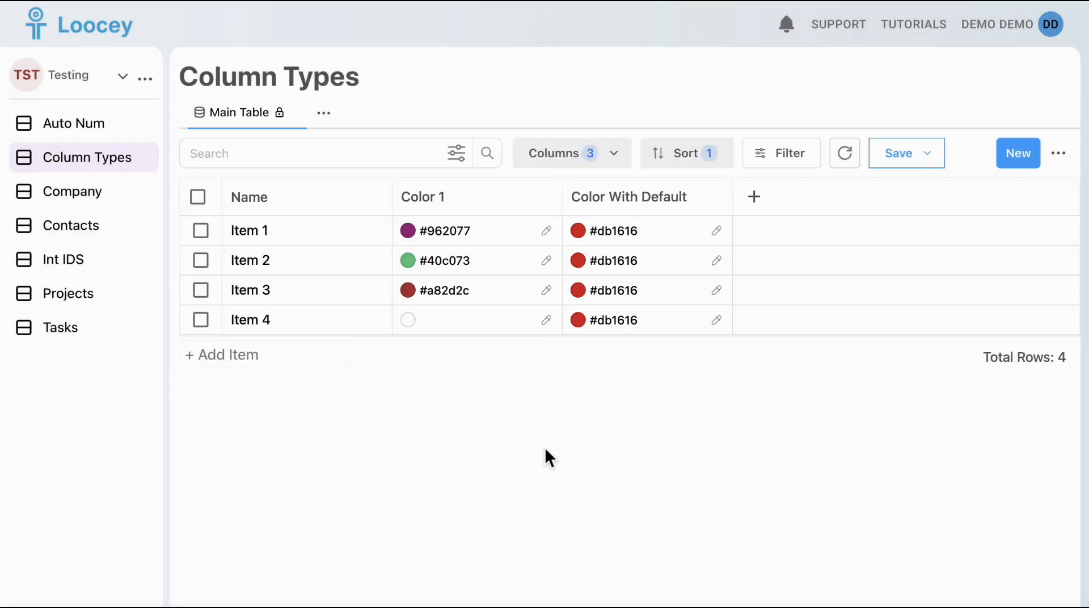
pyautogui.click(688, 321)
pyautogui.click(677, 540)
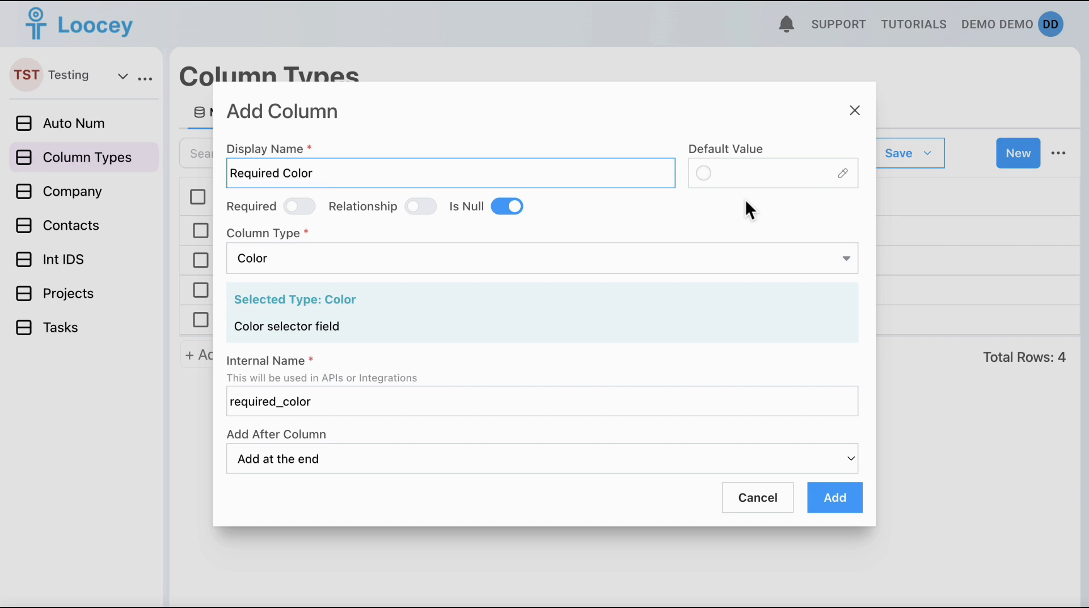
# Add a Color type column named Required Color, marked as required, with the default value #7950f2
pyautogui.click(857, 116)
pyautogui.click(378, 203)
pyautogui.click(340, 353)
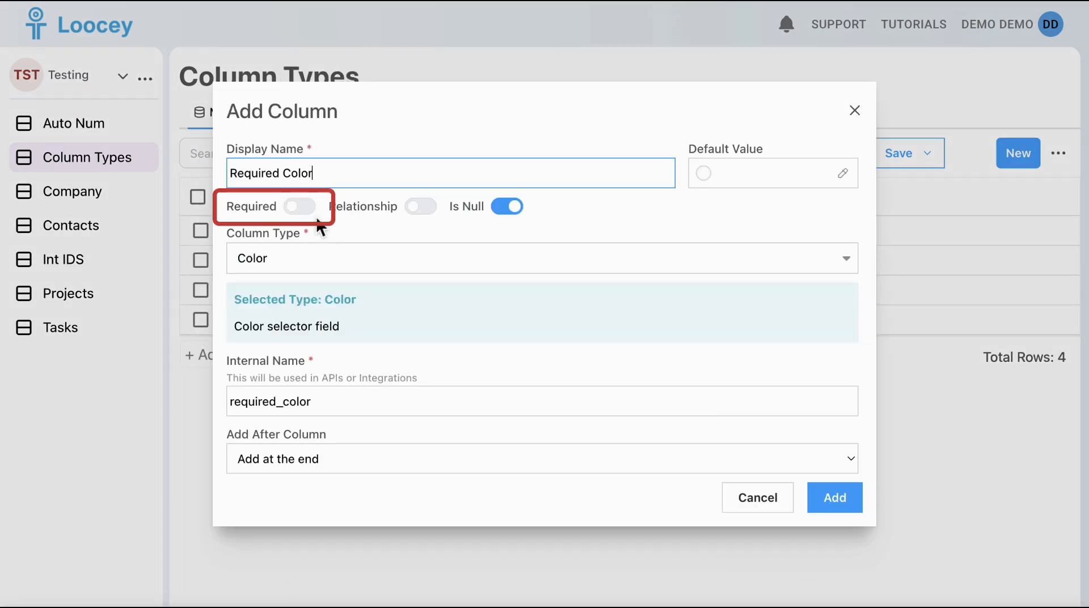
pyautogui.click(310, 211)
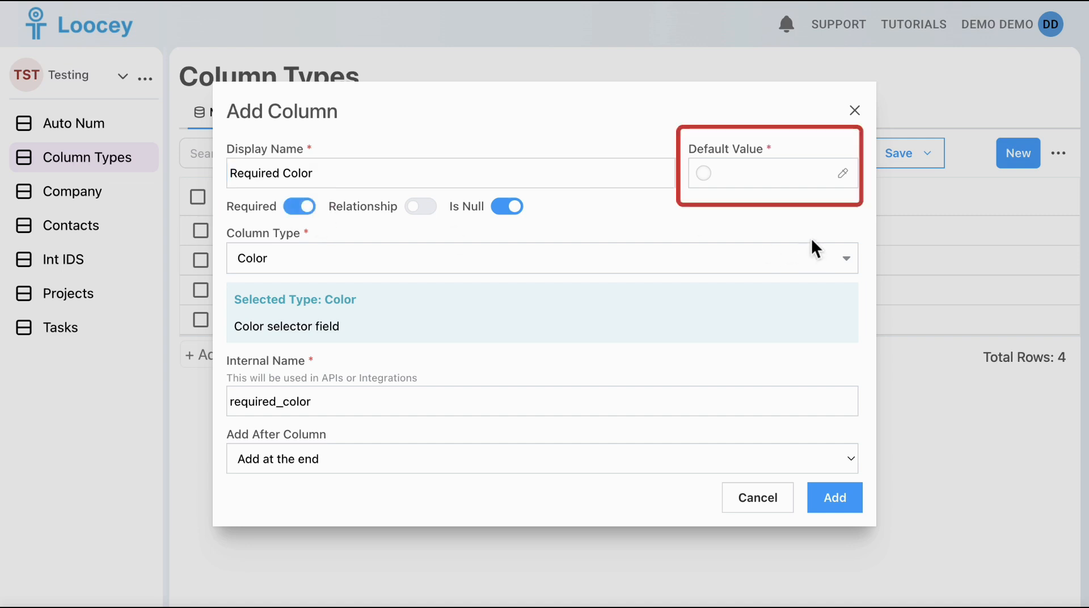
pyautogui.click(762, 176)
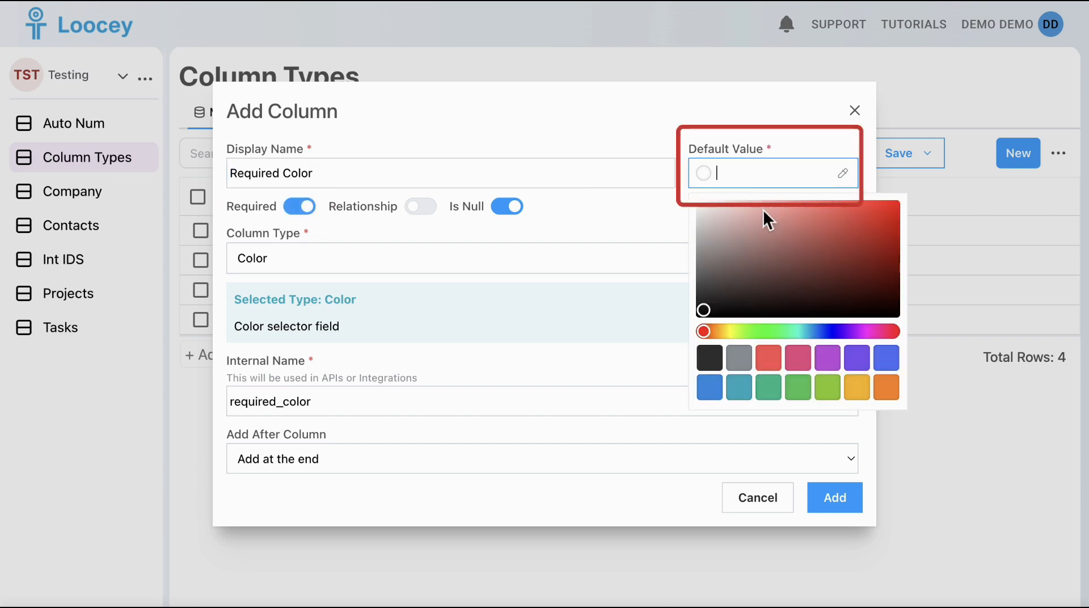
pyautogui.click(861, 367)
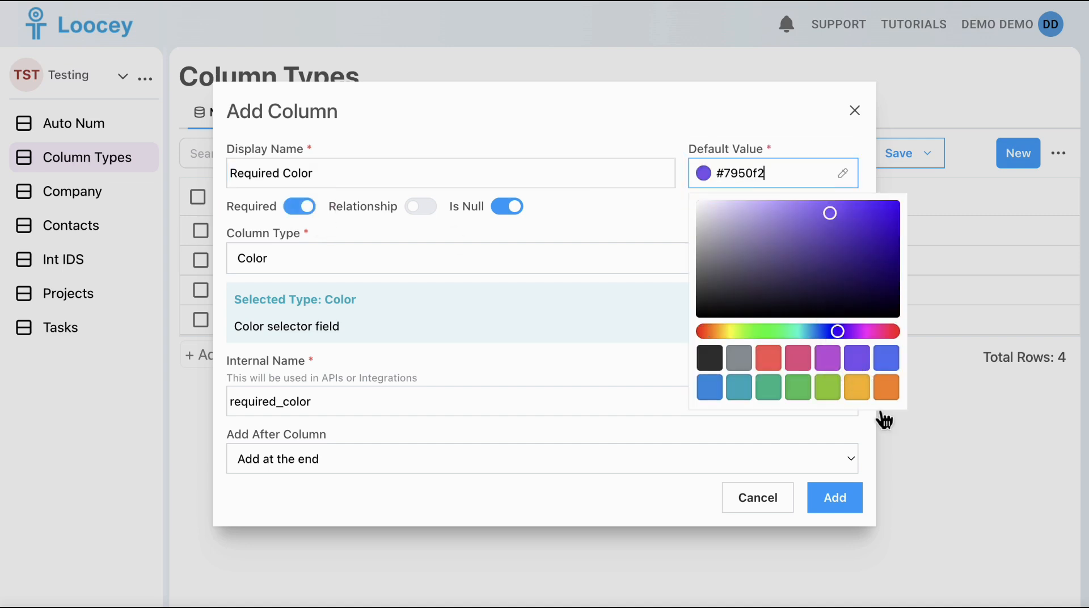
pyautogui.click(680, 141)
pyautogui.click(834, 499)
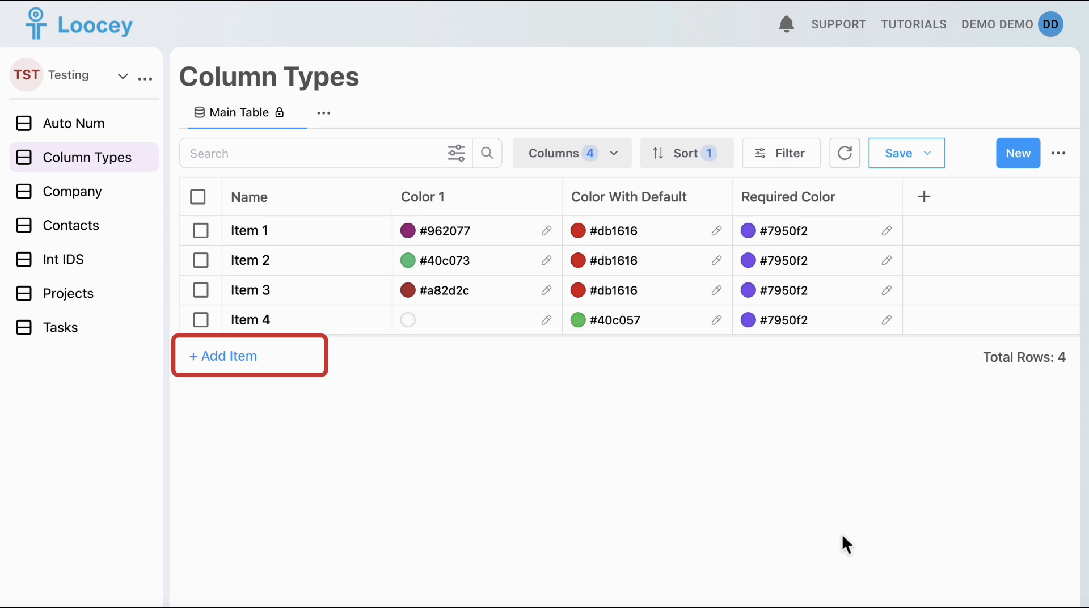
# Create a new item named Item 5 with its Required Color set to orange #fd7e14
pyautogui.click(250, 363)
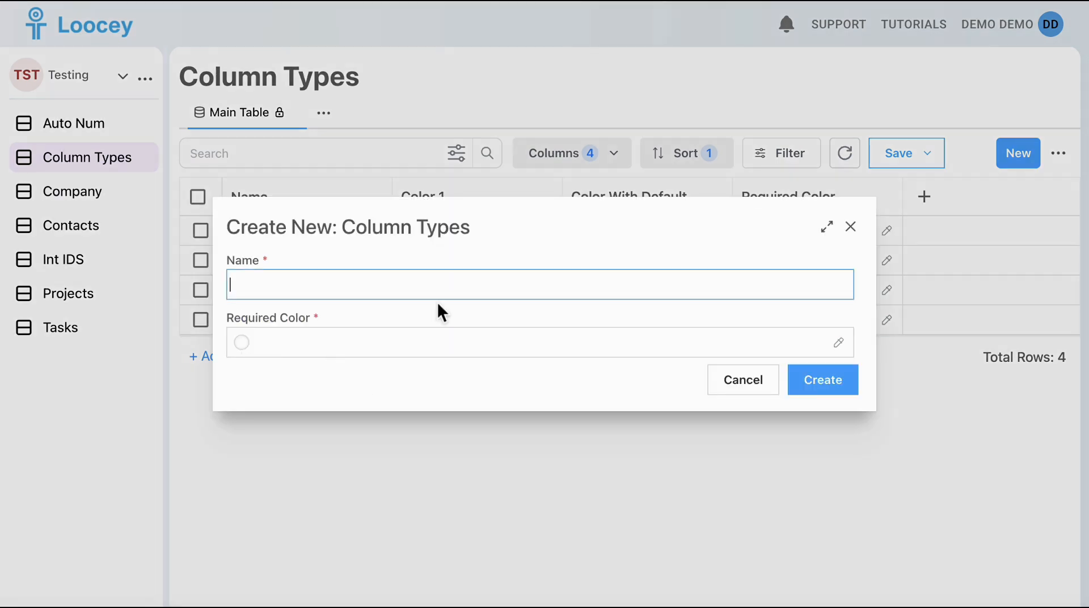
pyautogui.click(848, 225)
pyautogui.click(1019, 155)
pyautogui.write('Item 5')
pyautogui.click(438, 341)
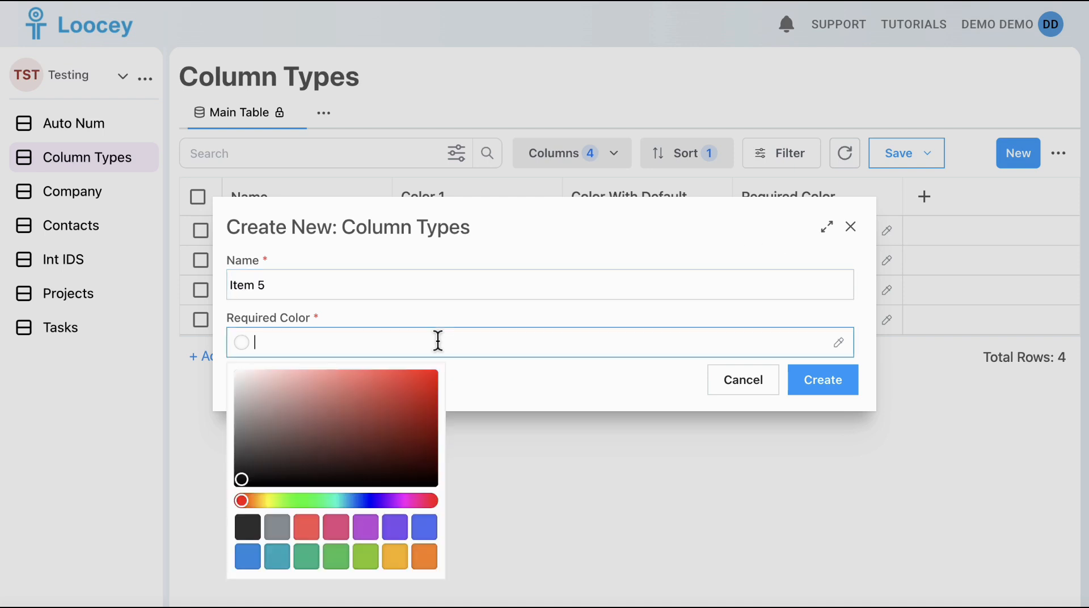
pyautogui.click(433, 563)
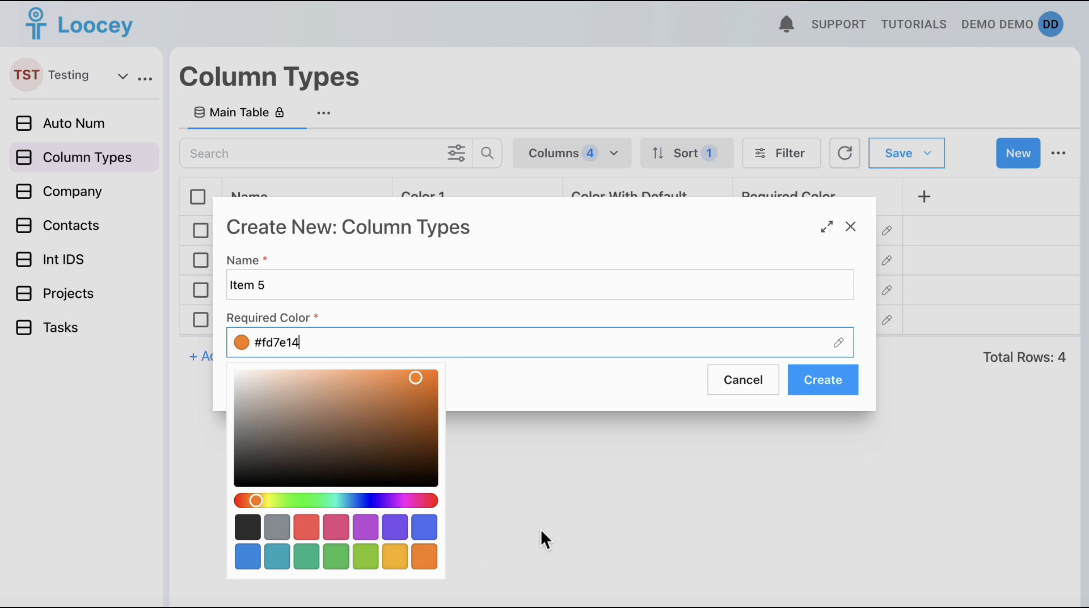
pyautogui.click(646, 509)
pyautogui.click(802, 389)
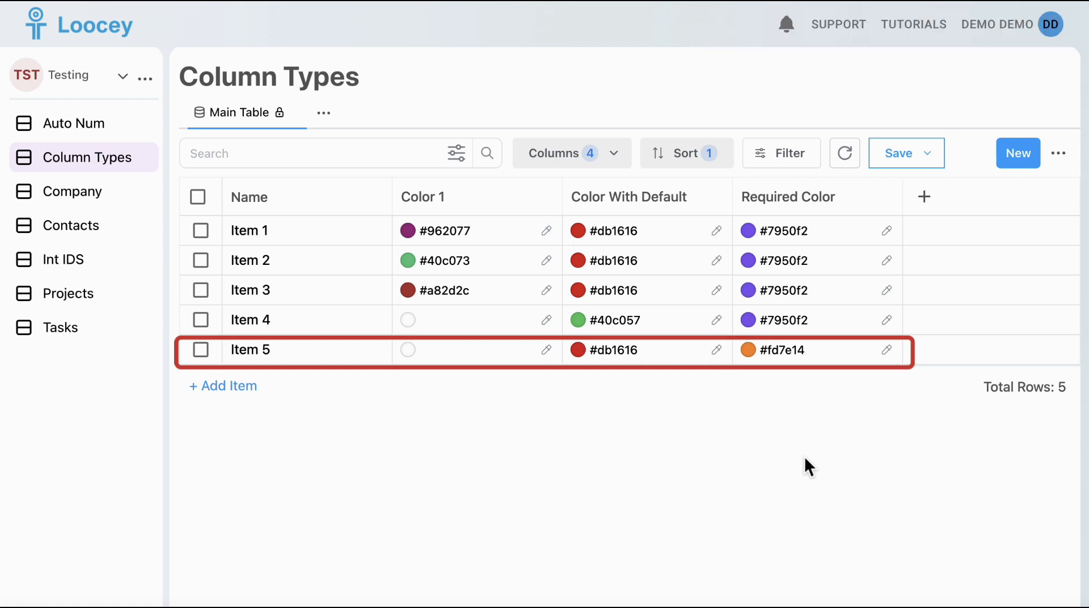
pyautogui.click(250, 386)
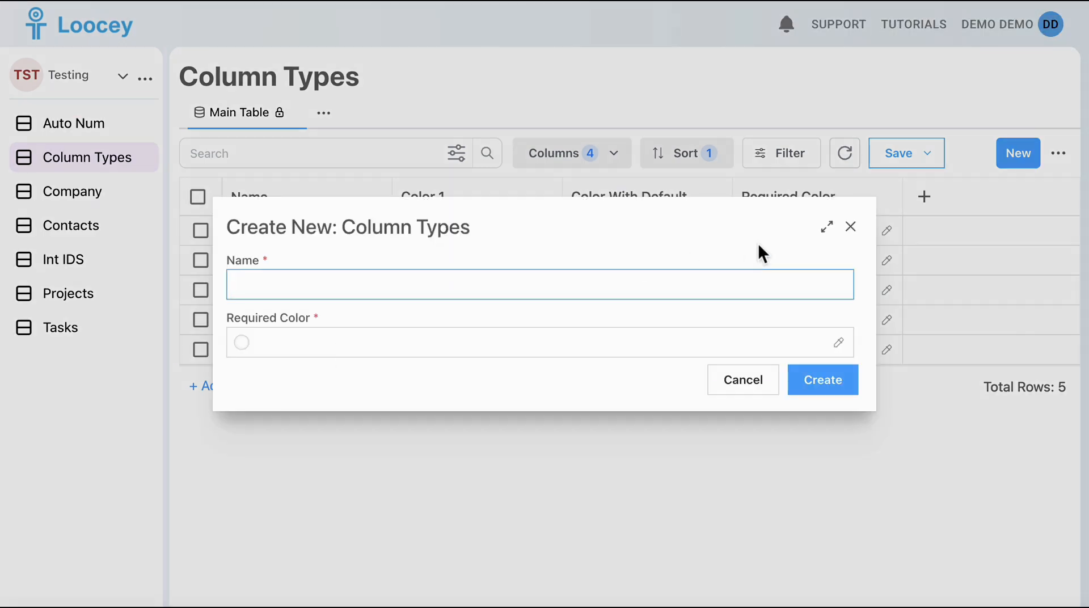
pyautogui.click(862, 237)
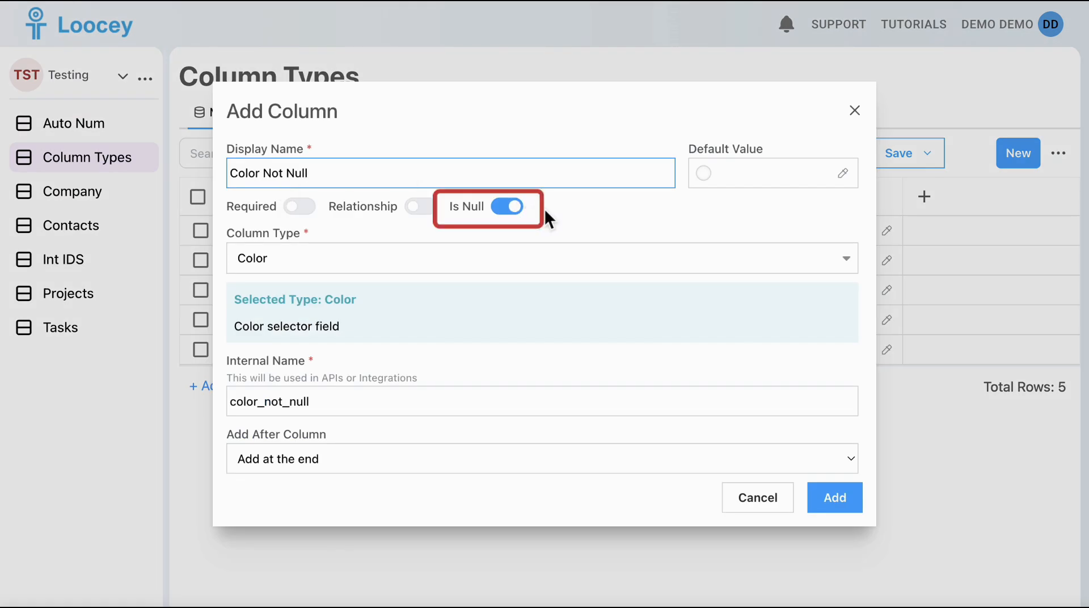
# Turn off Is Null for the new Color Not Null column and choose #15aabf as its default value
pyautogui.click(853, 501)
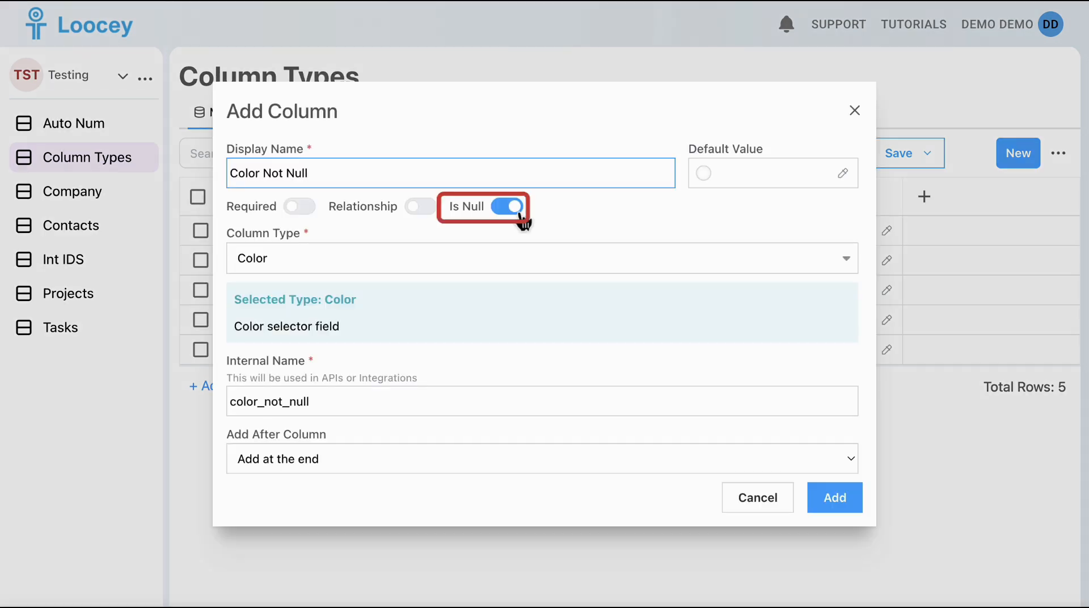
pyautogui.click(519, 215)
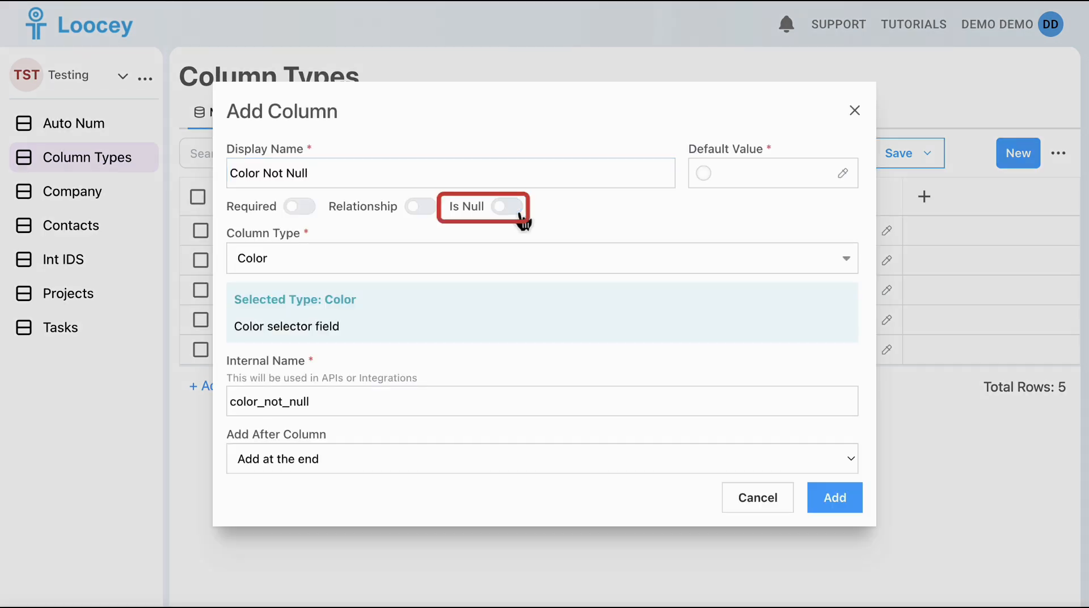
pyautogui.click(818, 174)
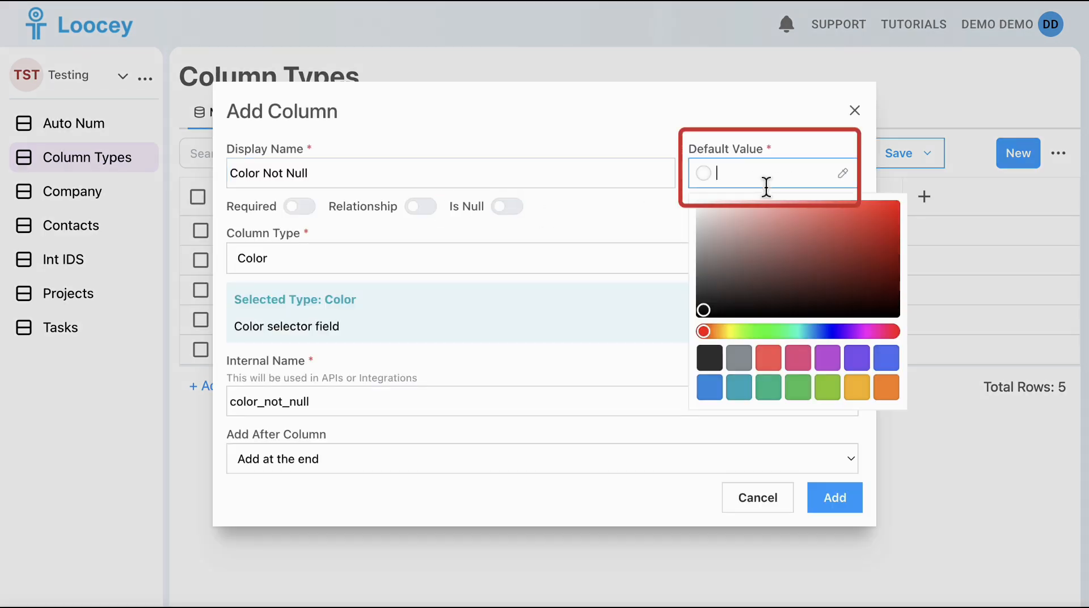
pyautogui.click(737, 397)
pyautogui.click(911, 501)
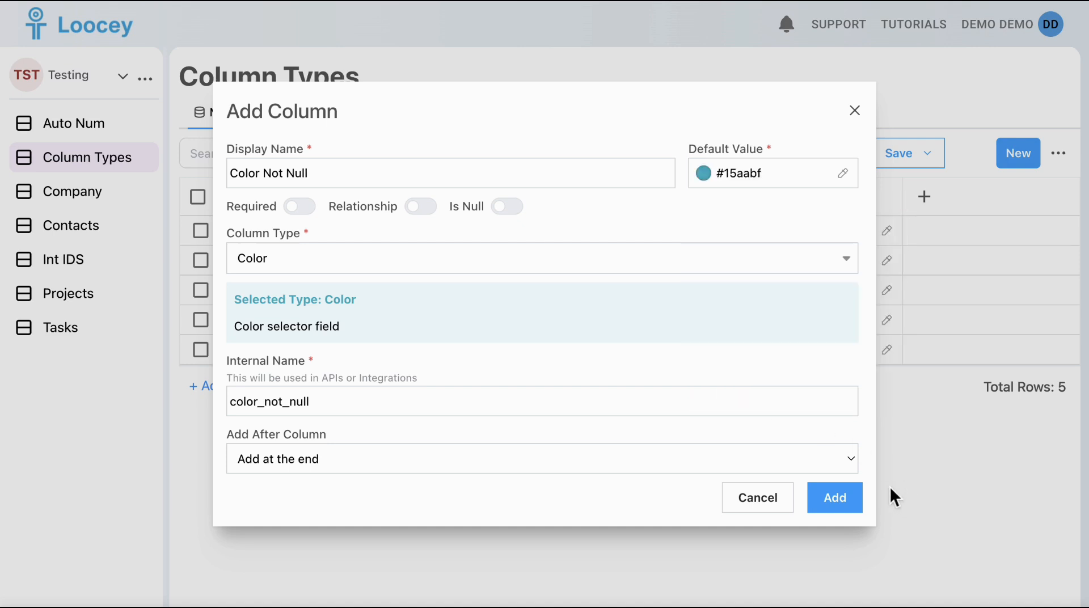
# Try to add the Color Not Null column with Is Null off and the default value left empty
pyautogui.click(832, 501)
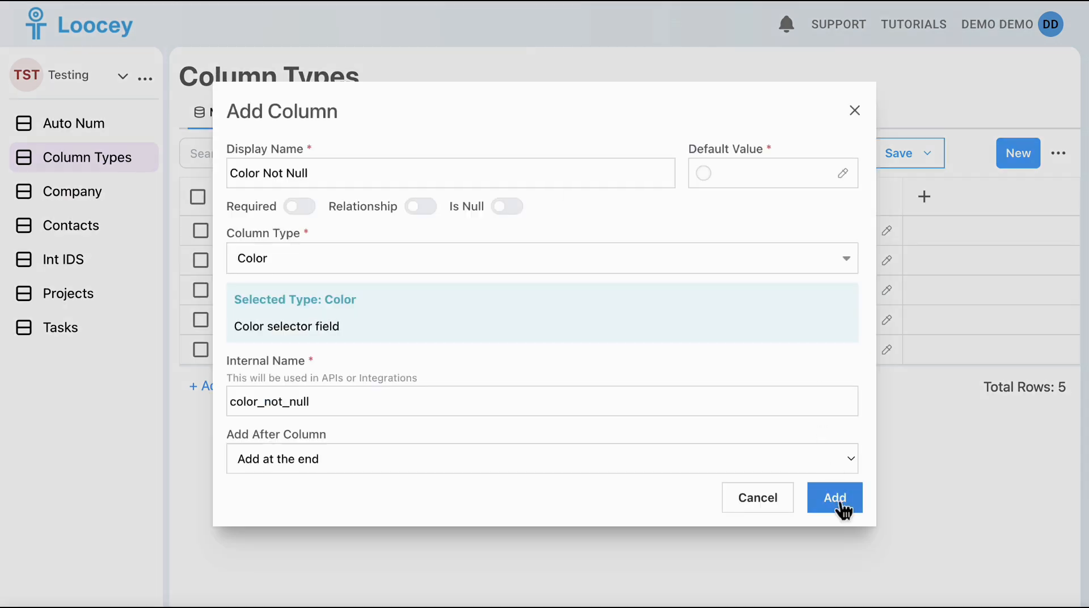
pyautogui.click(840, 509)
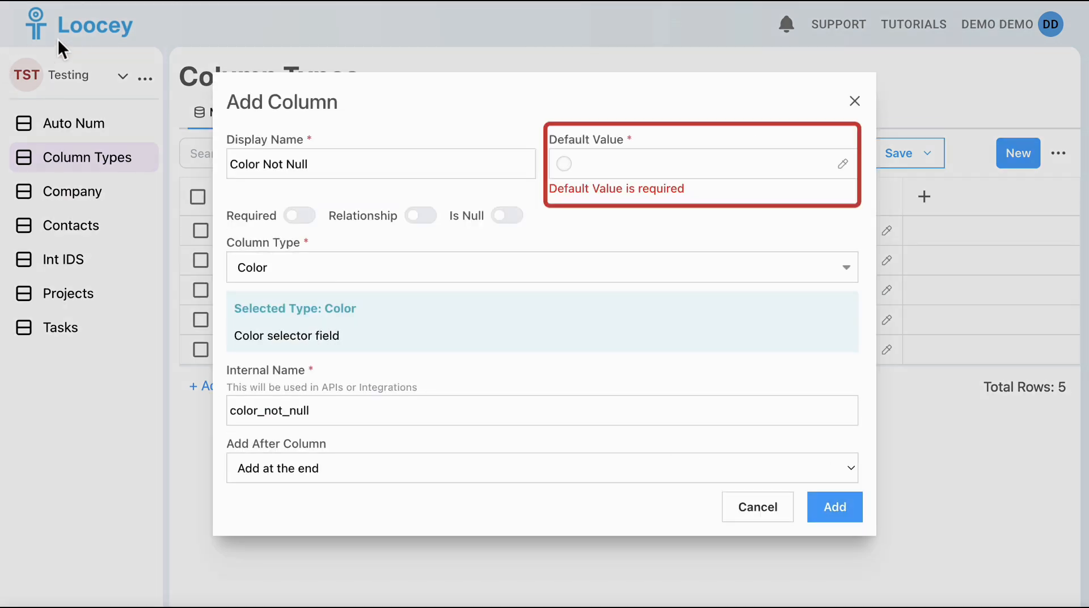